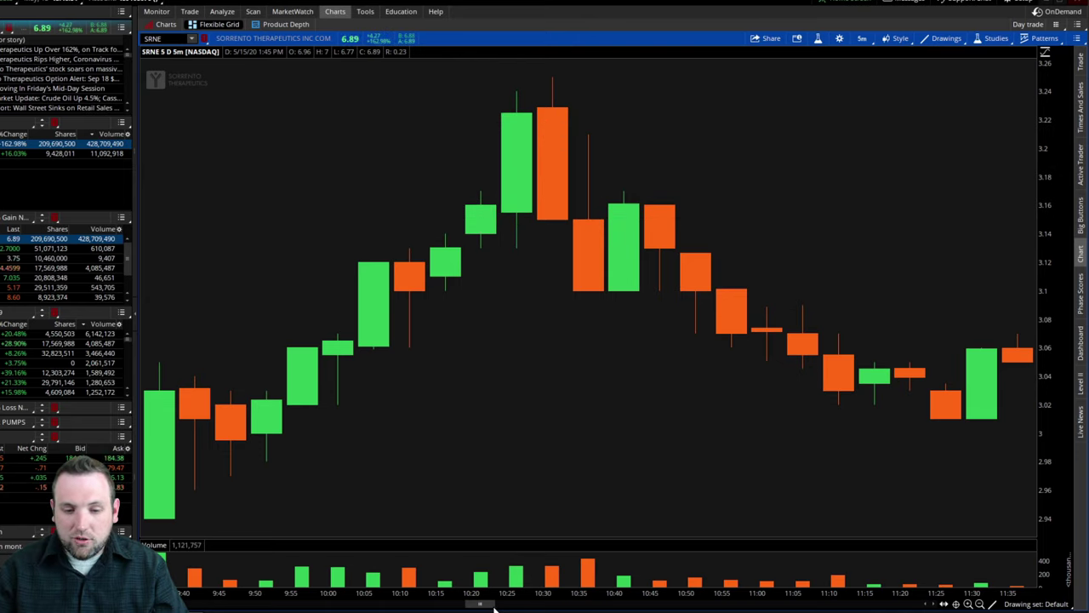
# Scroll SRNE's 5-minute chart back to show the 7:00–9:30 premarket climb toward 5.3.
pyautogui.moveTo(492, 607); pyautogui.dragTo(530, 604)
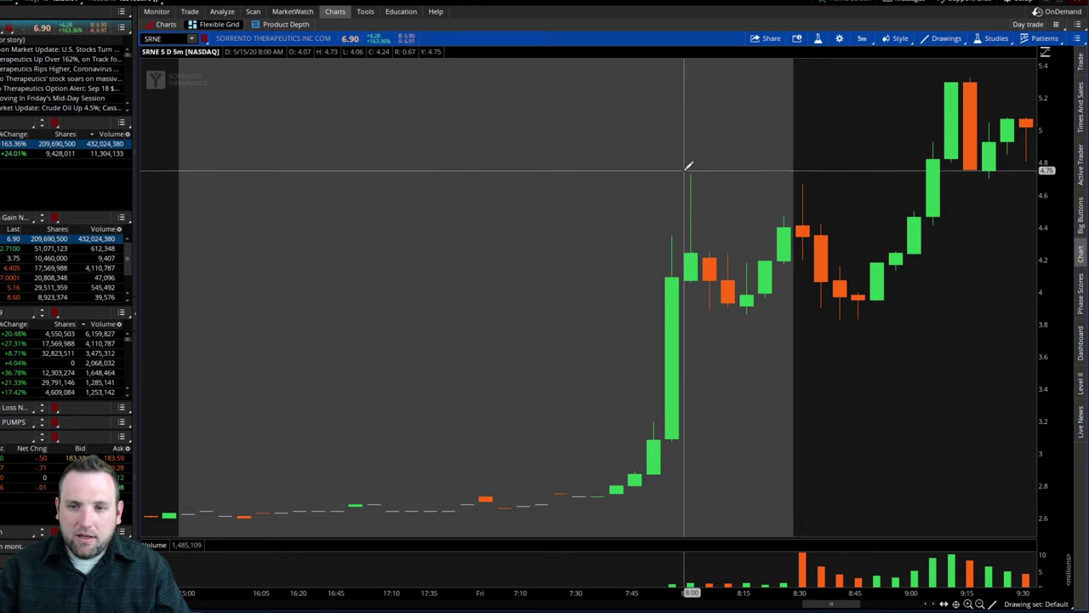
# Draw short red levels at SRNE's premarket highs near 4.75, 4.65 and 5.35, and lows near 3.9.
pyautogui.moveTo(678, 171); pyautogui.dragTo(713, 171)
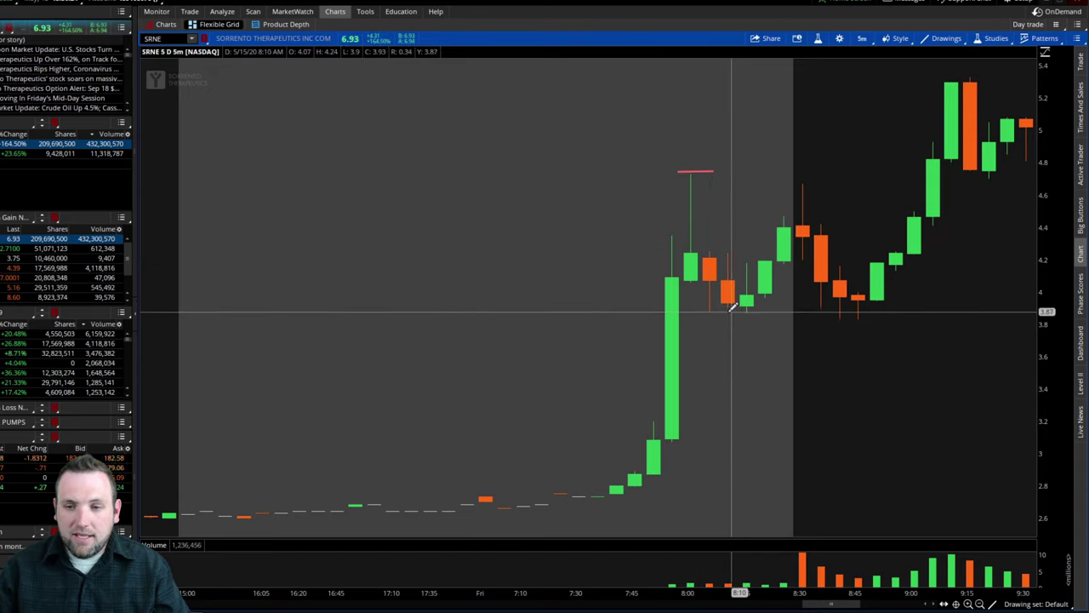
pyautogui.moveTo(711, 308); pyautogui.dragTo(766, 307)
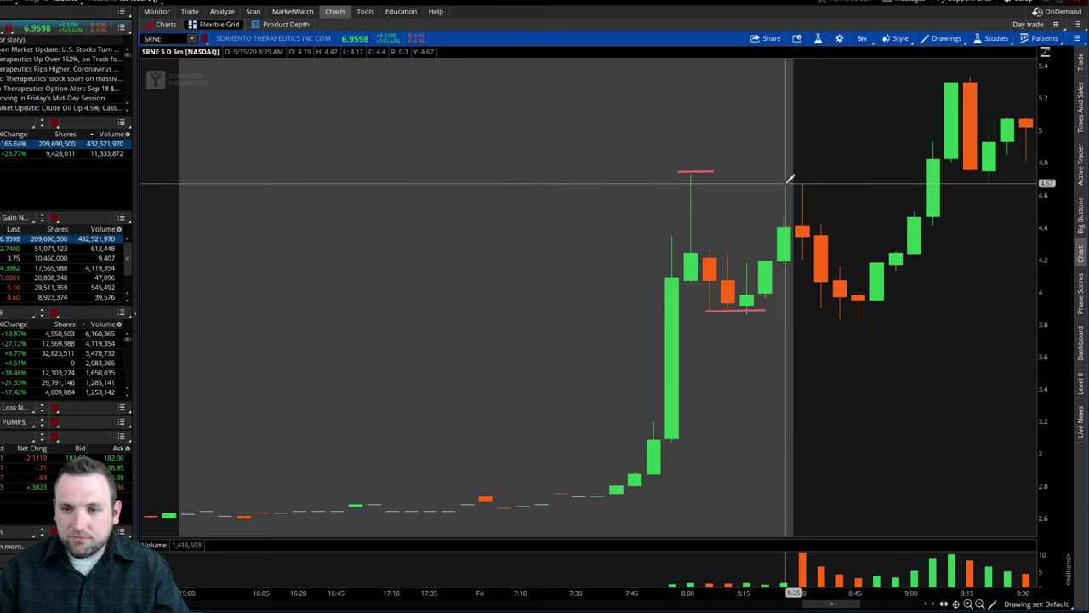
pyautogui.moveTo(785, 183); pyautogui.dragTo(814, 183)
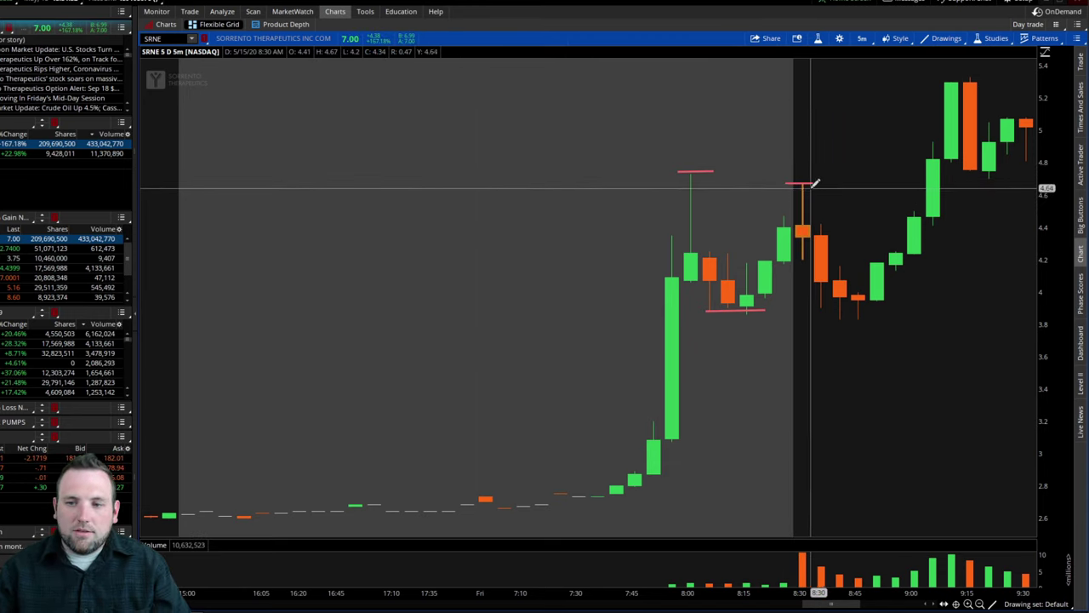
pyautogui.moveTo(815, 309); pyautogui.dragTo(898, 309)
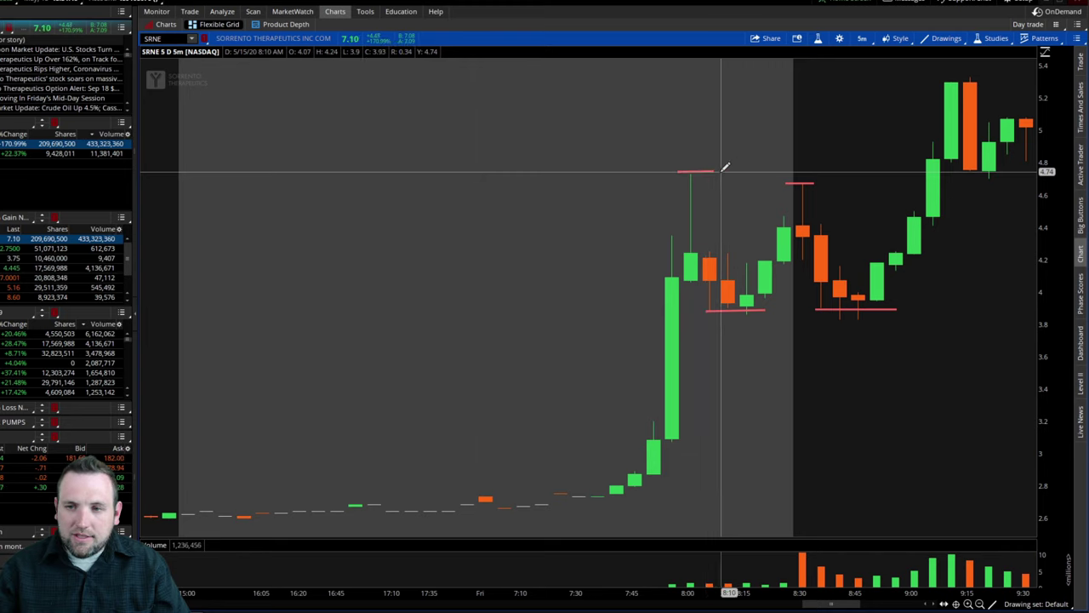
pyautogui.moveTo(921, 172); pyautogui.dragTo(955, 172)
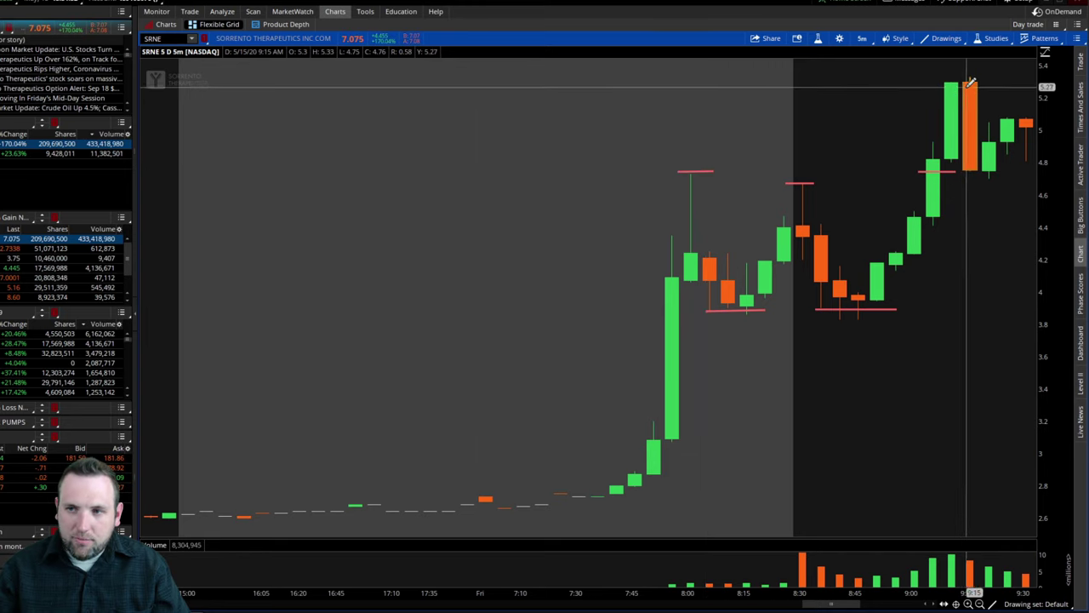
pyautogui.moveTo(939, 76); pyautogui.dragTo(982, 76)
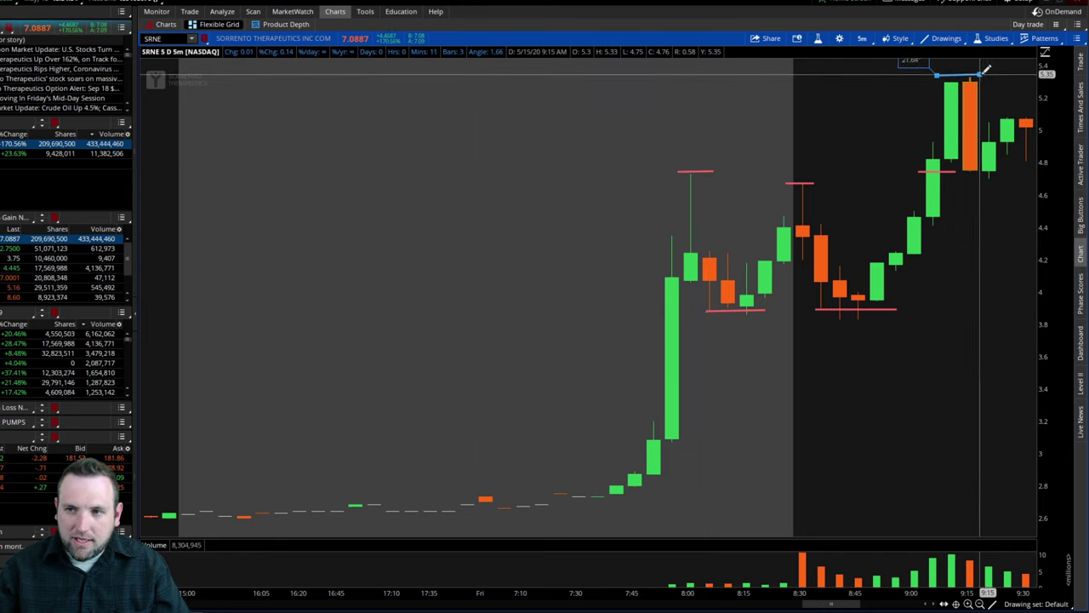
# Scroll to 10:40, draw support near 4.45 under the 10:05 dip, then pan back.
pyautogui.rightClick(950, 172)
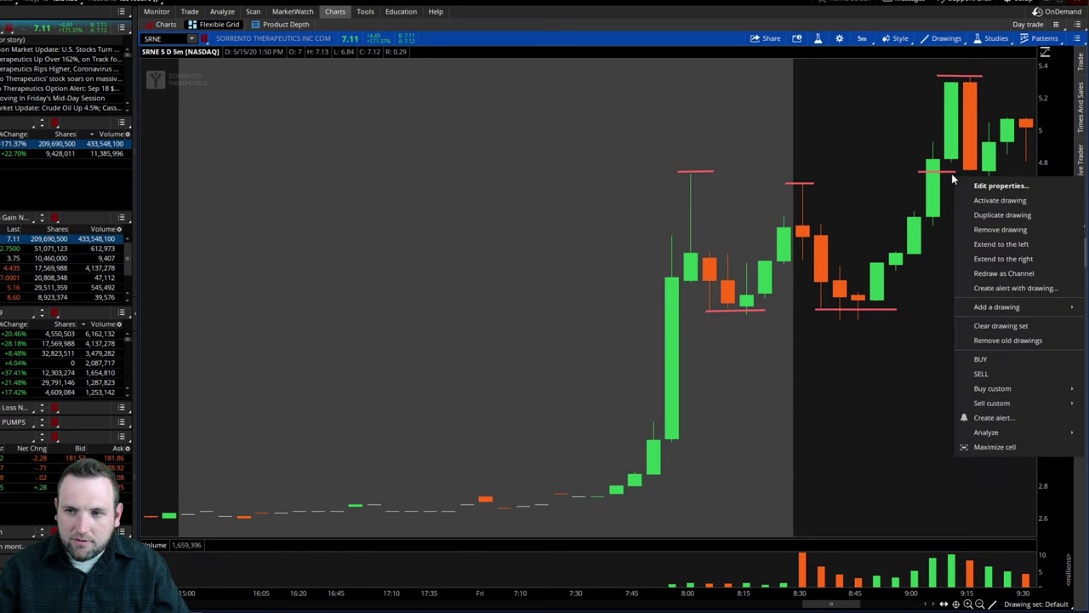
pyautogui.scroll(-3, 899, 175)
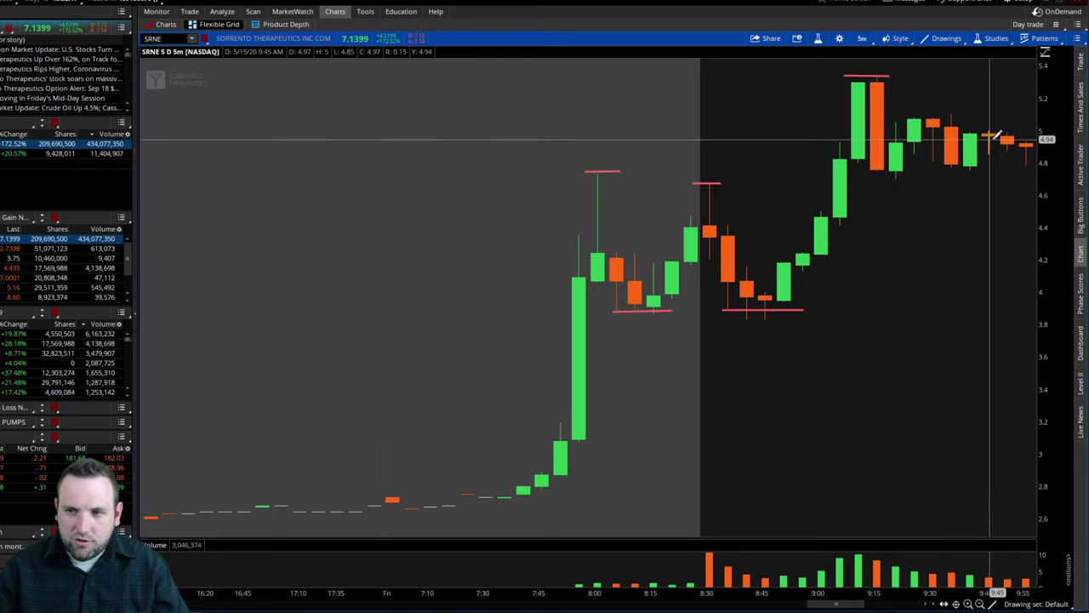
pyautogui.moveTo(805, 606); pyautogui.dragTo(823, 606)
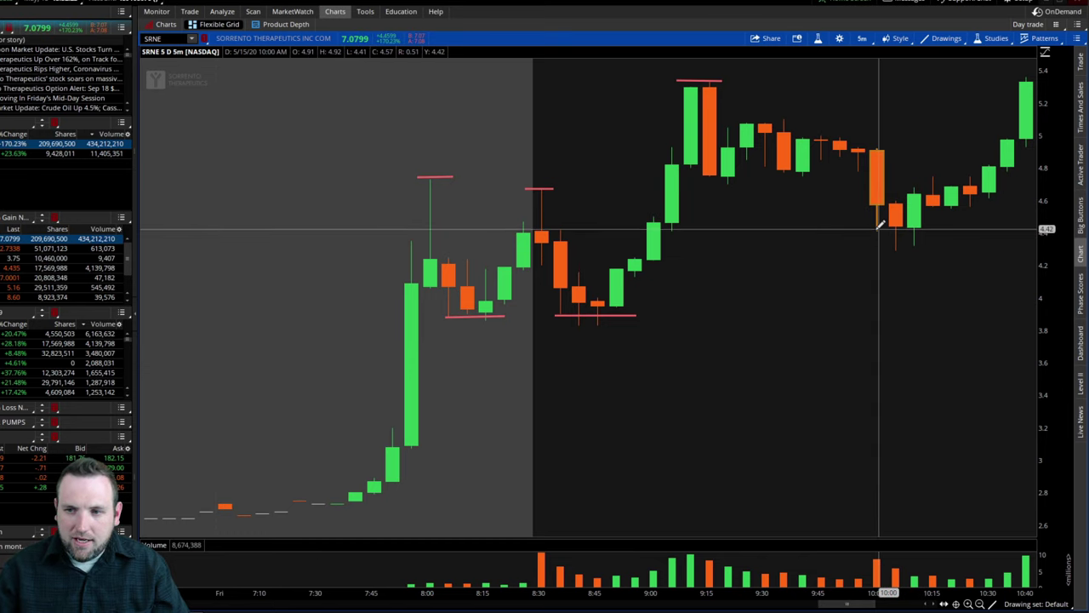
pyautogui.moveTo(866, 226); pyautogui.dragTo(966, 225)
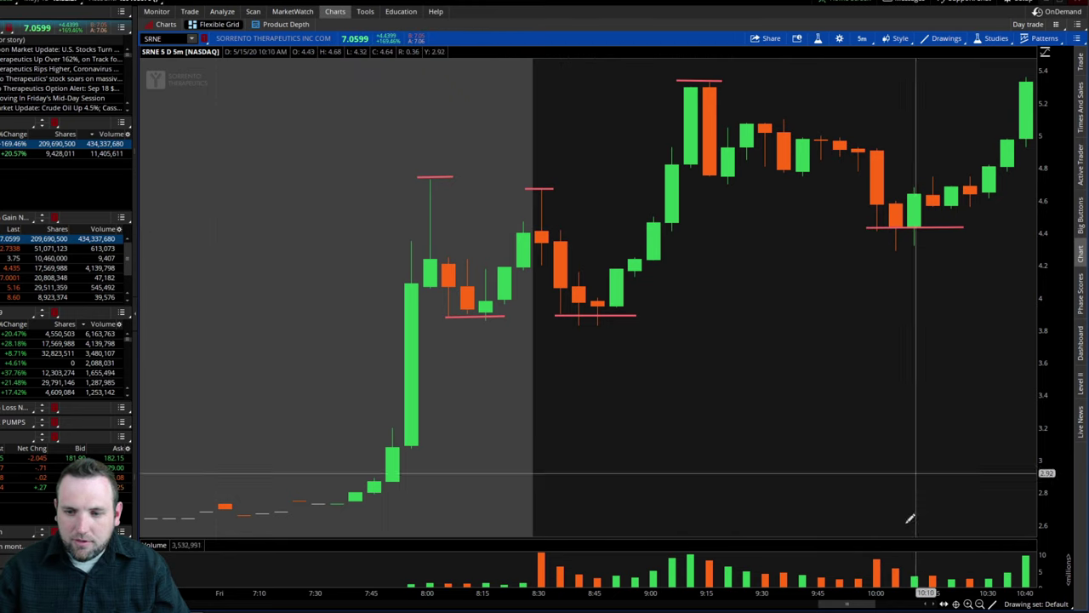
pyautogui.scroll(-2, 905, 520)
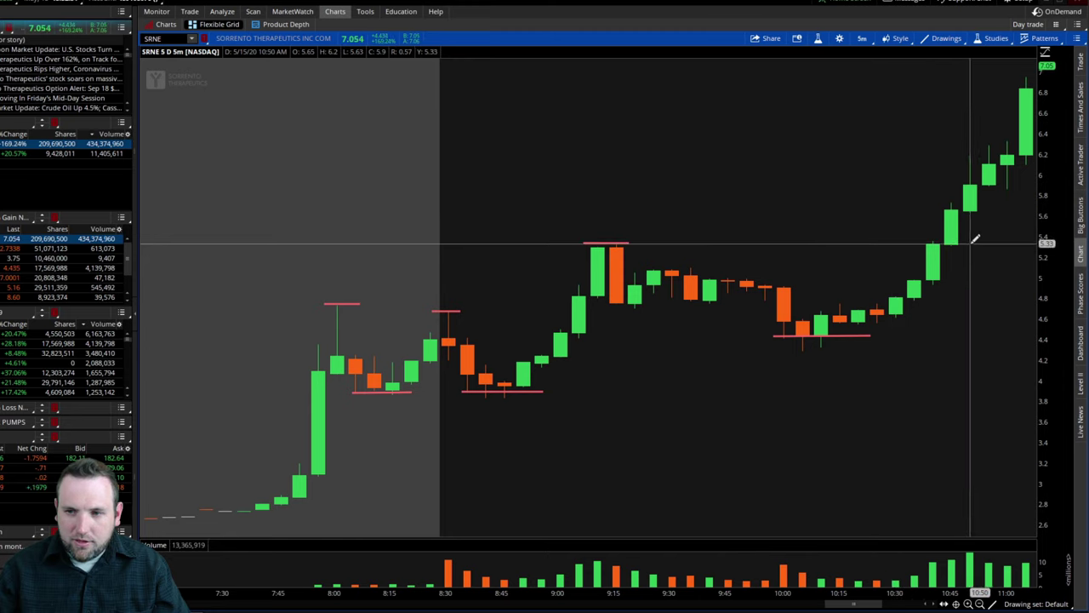
pyautogui.moveTo(847, 604); pyautogui.dragTo(840, 604)
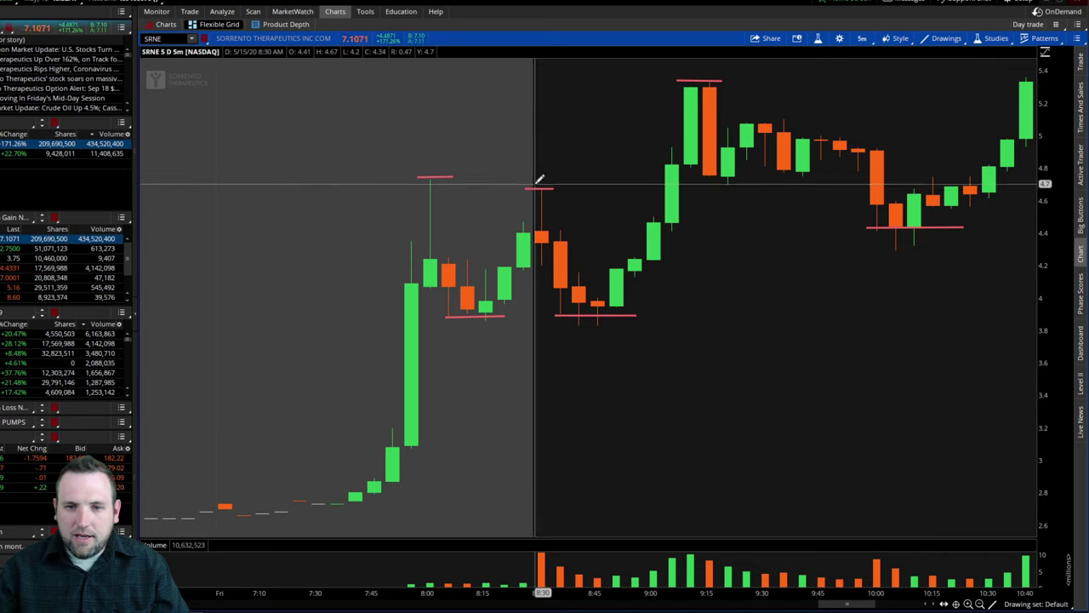
# Remove the 8:30 resistance line and the support lines at the lows.
pyautogui.rightClick(542, 193)
pyautogui.click(589, 245)
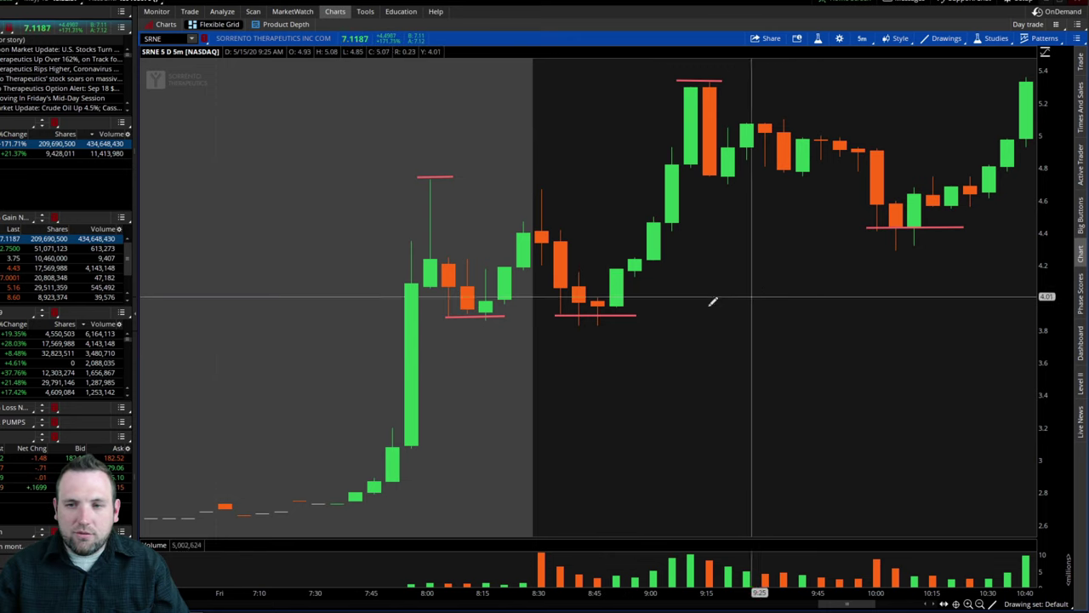
pyautogui.rightClick(605, 320)
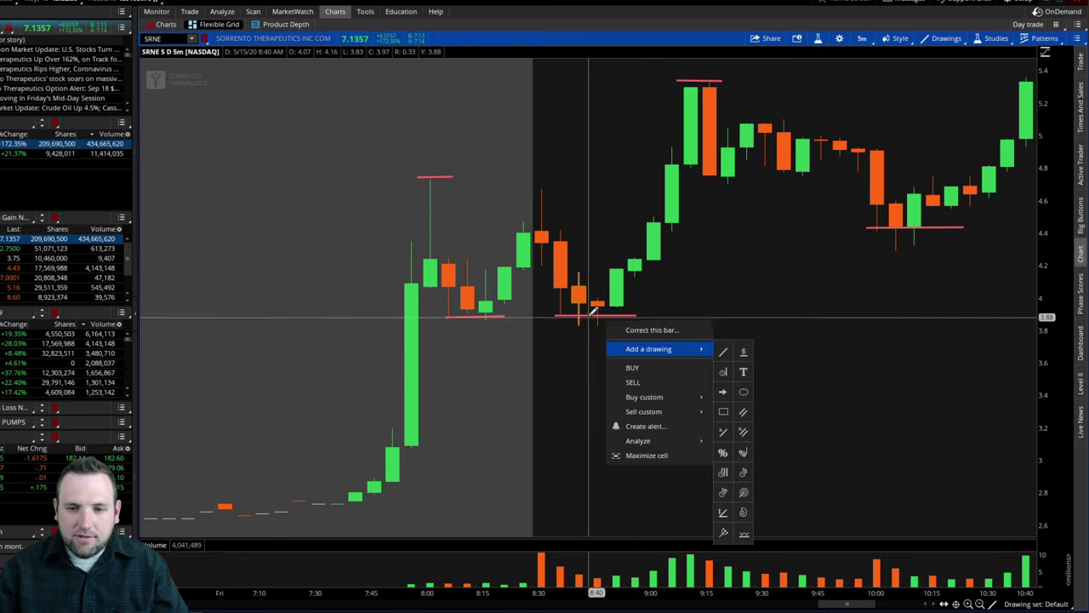
pyautogui.rightClick(600, 319)
pyautogui.click(640, 369)
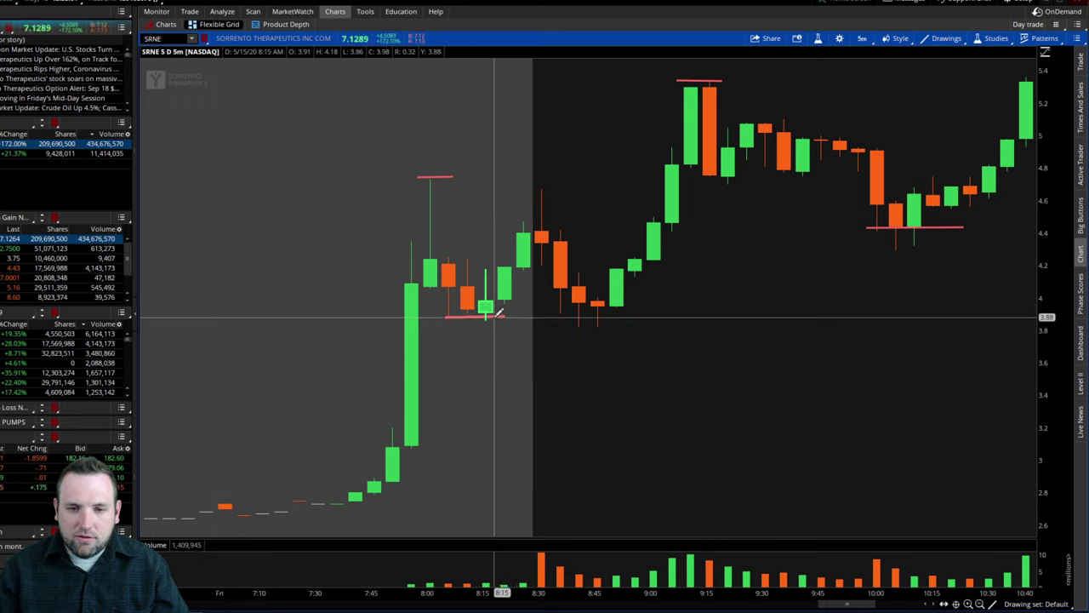
pyautogui.rightClick(494, 316)
pyautogui.rightClick(946, 222)
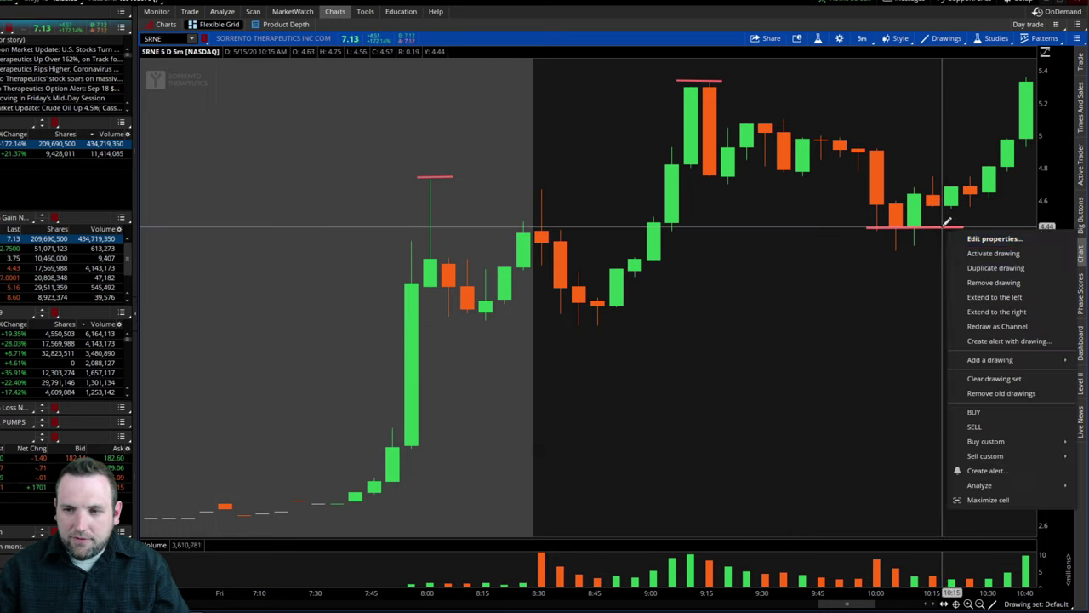
pyautogui.click(988, 285)
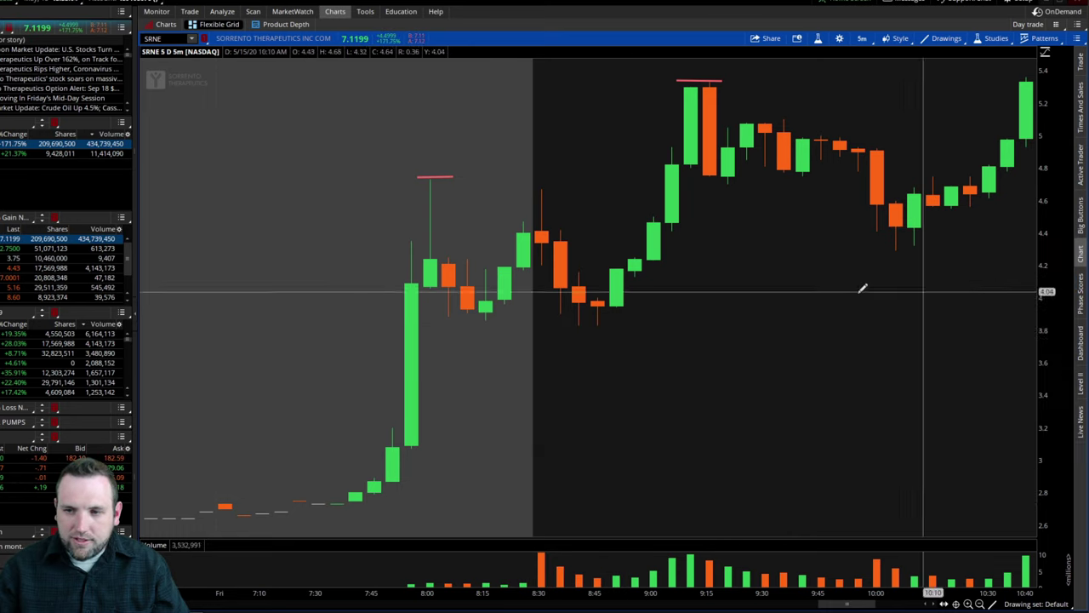
# Draw a rising lower trendline, clear leftover levels, and anchor an upper trendline from 8:00 to 9:15.
pyautogui.click(554, 342)
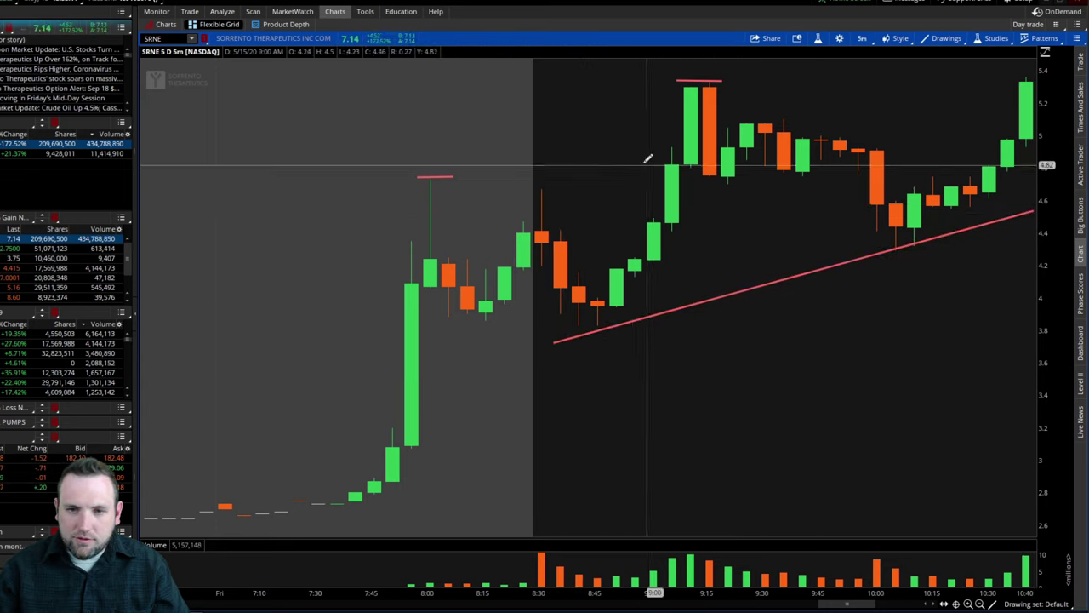
pyautogui.rightClick(444, 176)
pyautogui.click(494, 203)
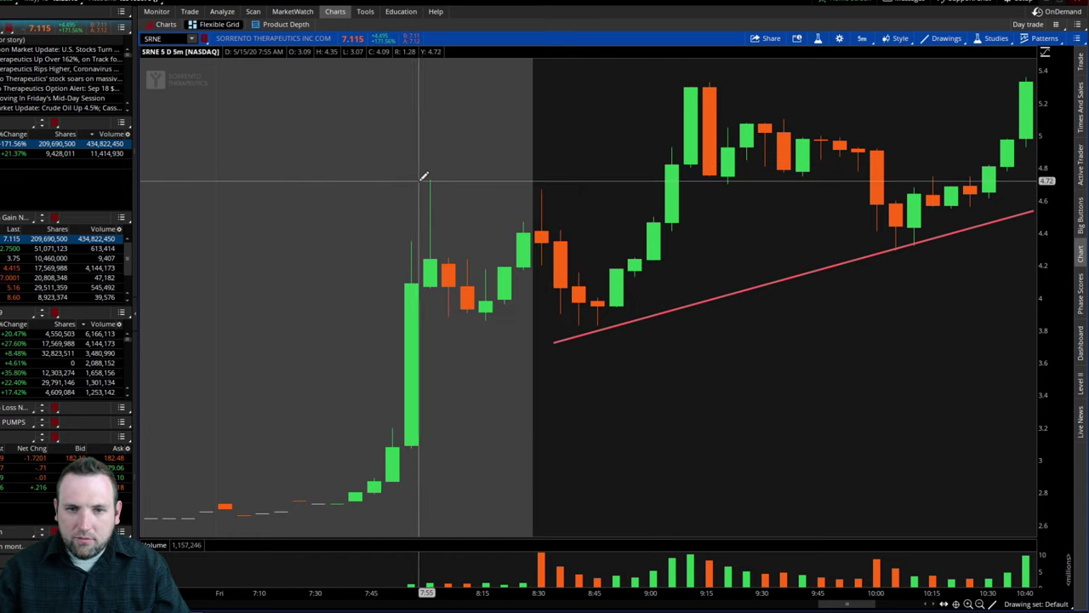
pyautogui.click(418, 180)
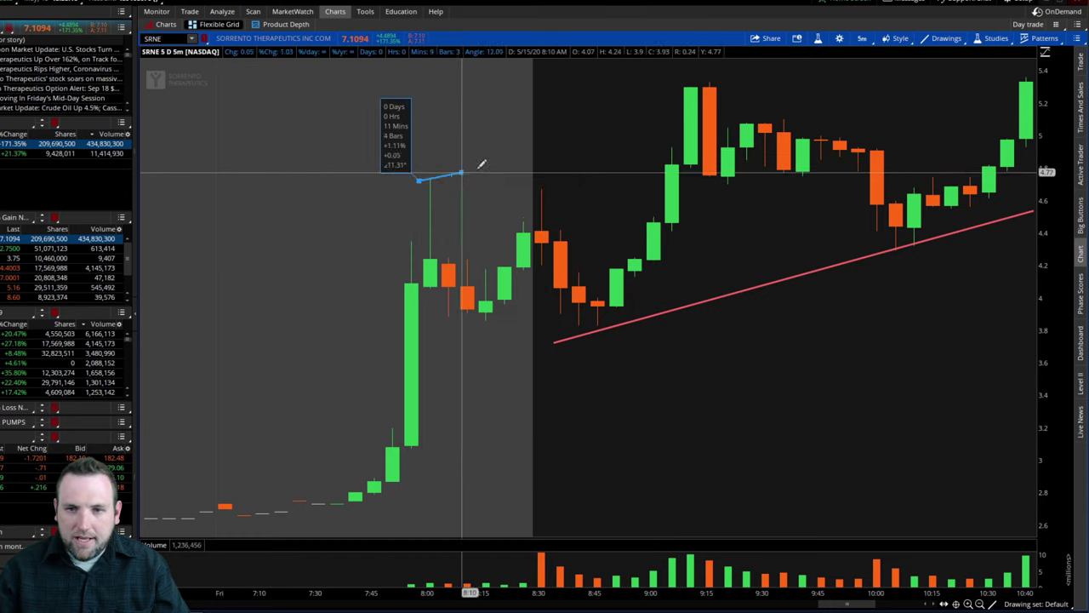
pyautogui.click(738, 65)
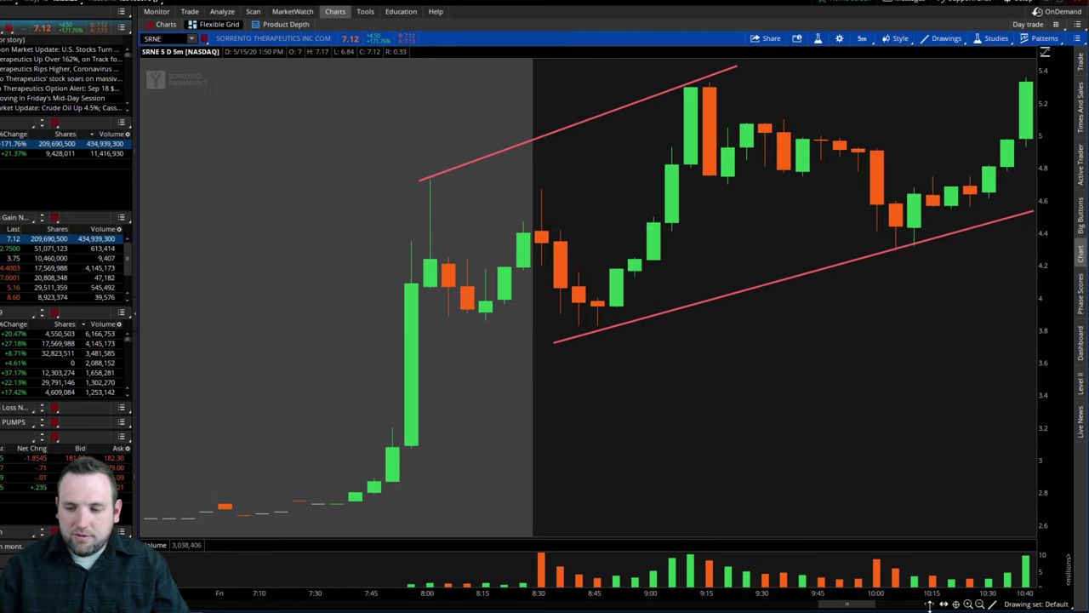
# Zoom out the SRNE chart and load SNCA from the watchlist.
pyautogui.scroll(-3, 930, 605)
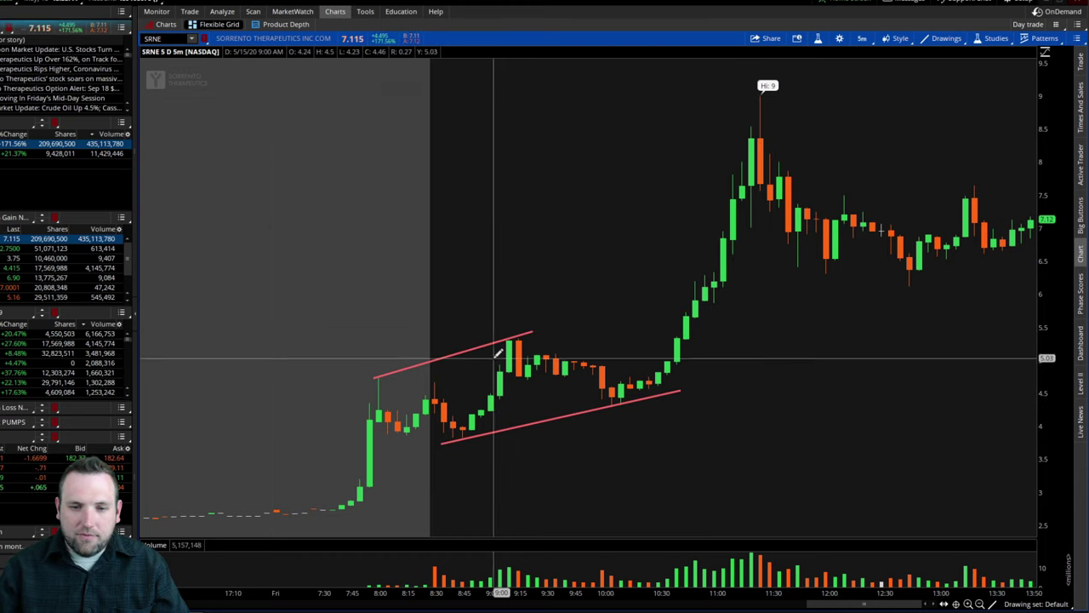
pyautogui.press('Down')
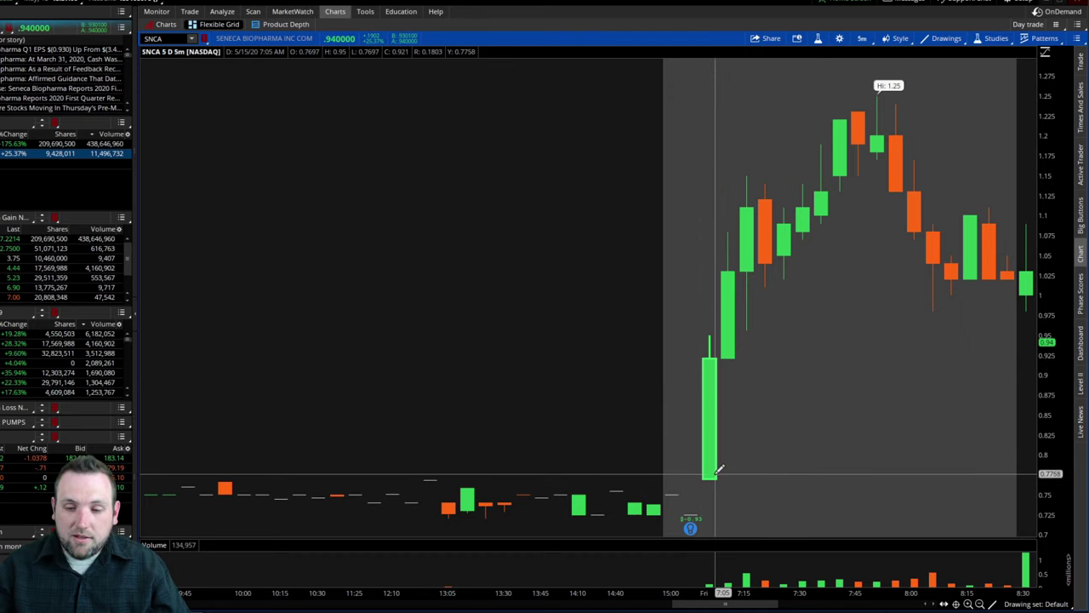
# Draw short SNCA levels near 1.15, at the 1.25 high, near 1.11 and support near 1.02.
pyautogui.click(727, 178)
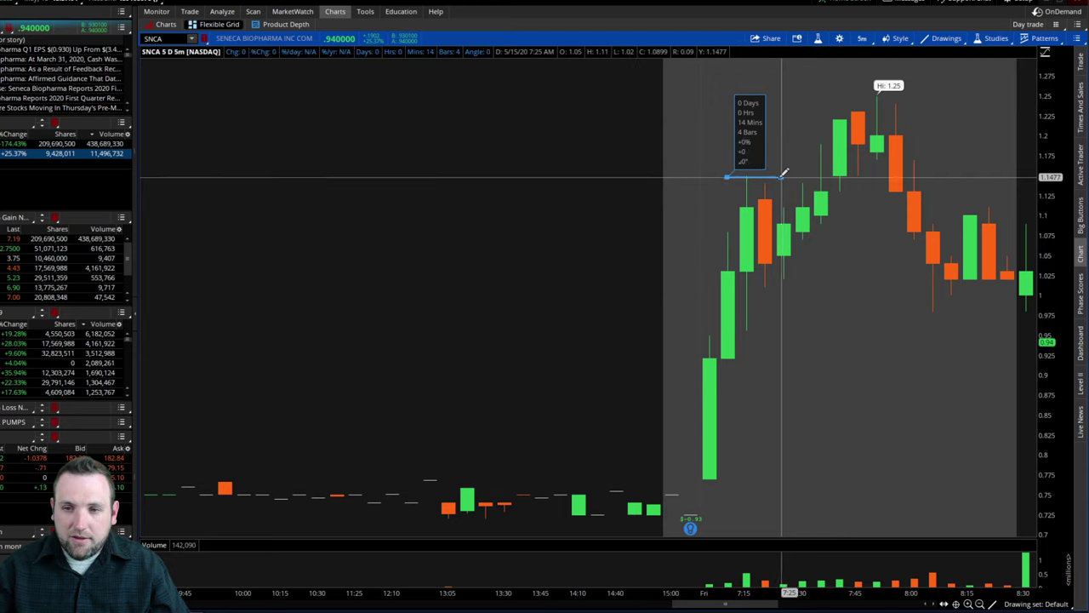
pyautogui.click(778, 177)
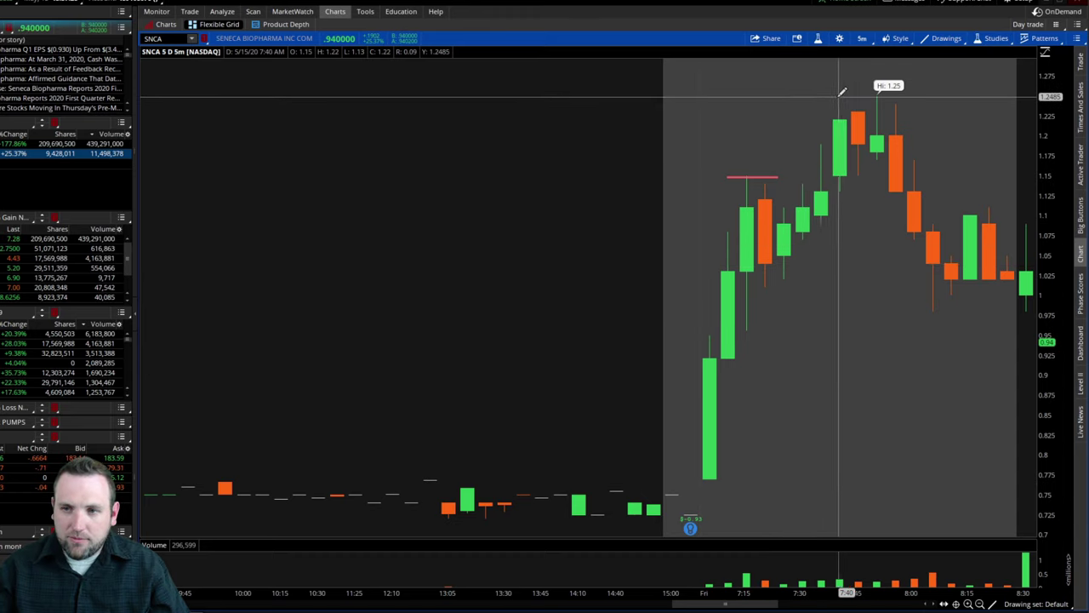
pyautogui.click(902, 95)
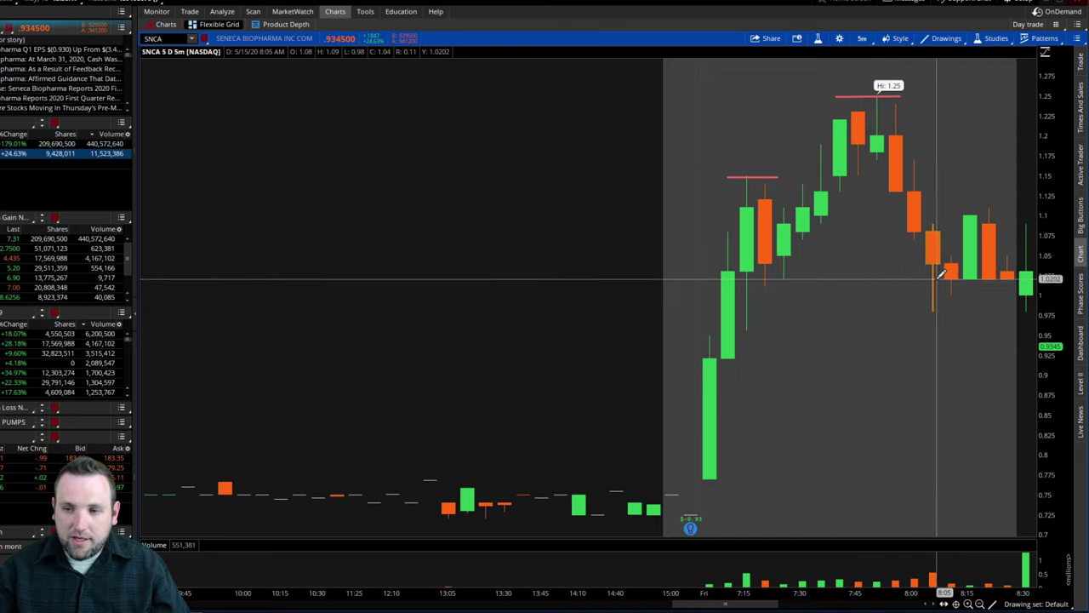
pyautogui.moveTo(931, 280); pyautogui.dragTo(1020, 280)
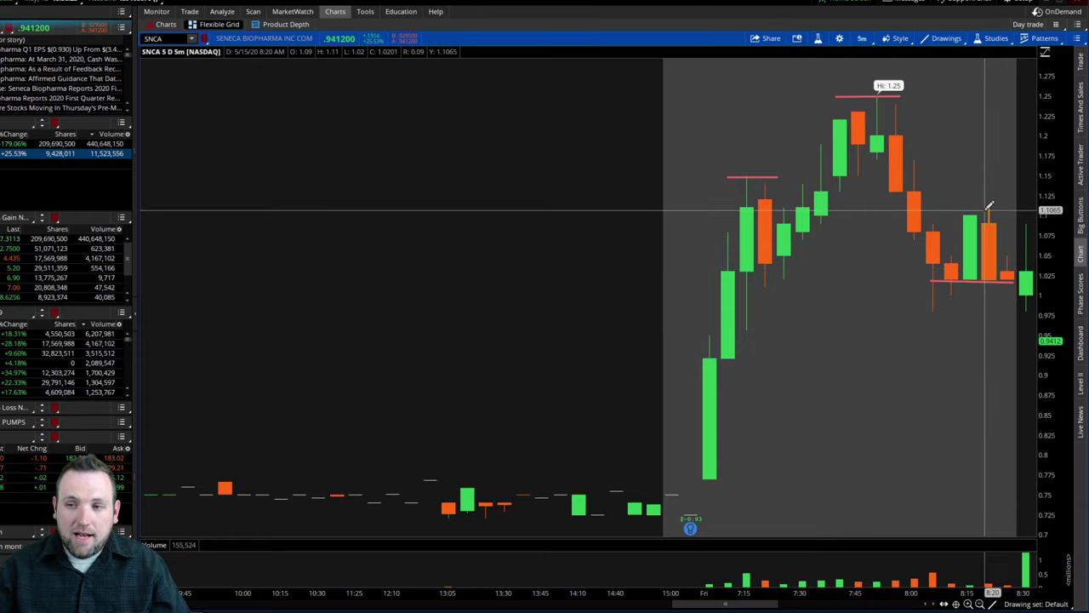
pyautogui.moveTo(968, 201); pyautogui.dragTo(1002, 206)
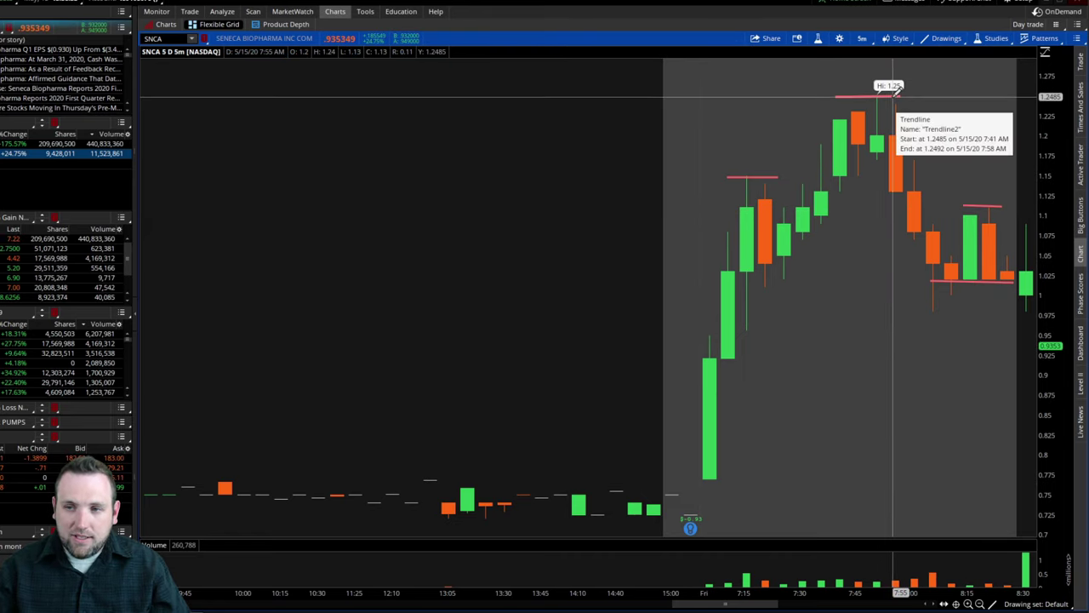
# Draw a descending trendline from SNCA's 1.25 peak and remove all the horizontal lines.
pyautogui.moveTo(880, 93); pyautogui.dragTo(1017, 220)
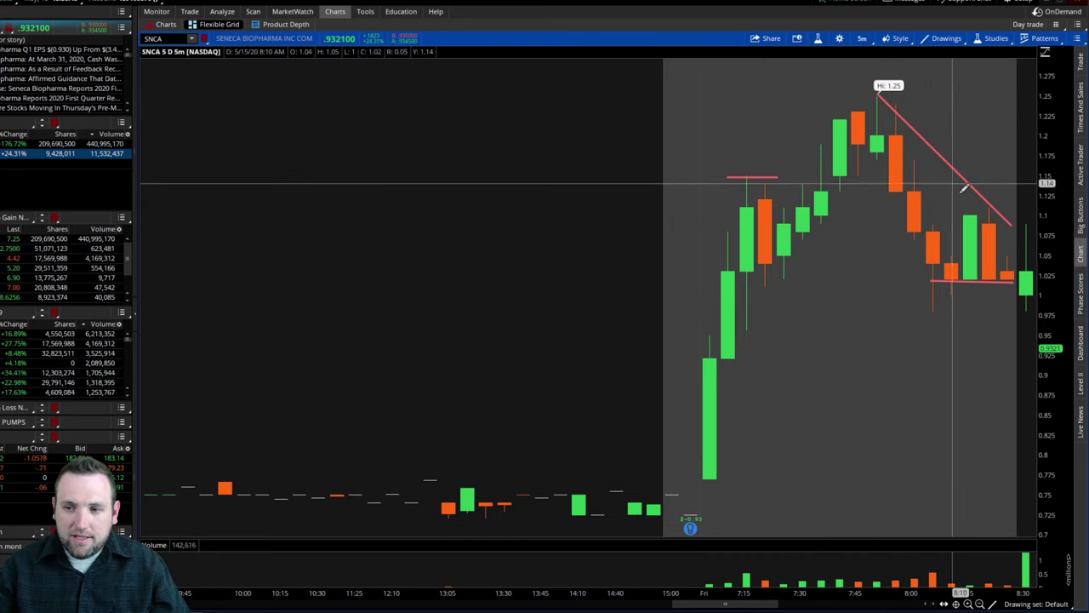
pyautogui.rightClick(955, 281)
pyautogui.click(987, 319)
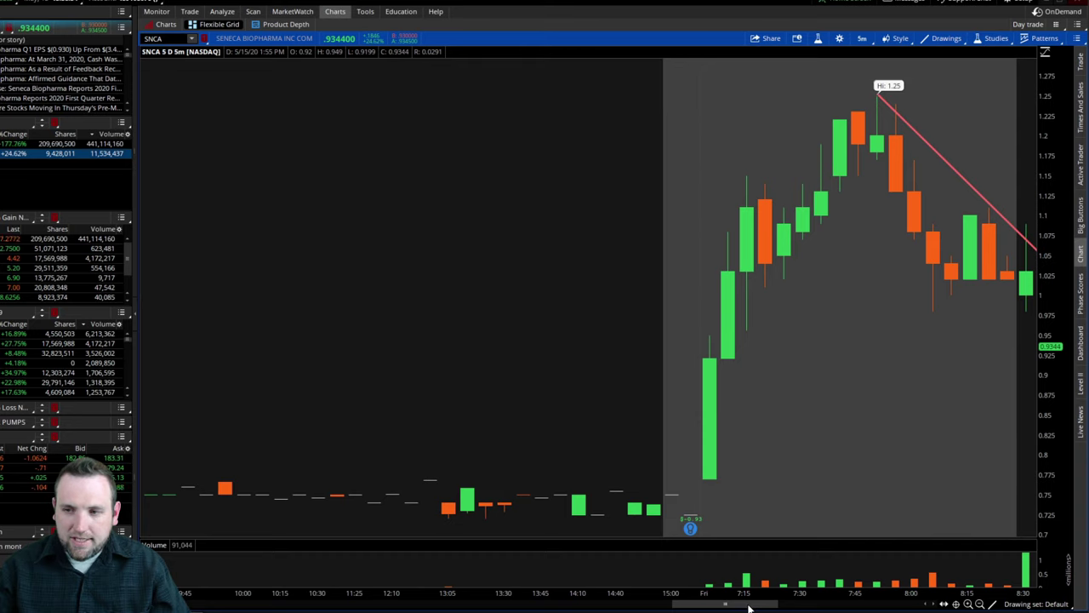
pyautogui.moveTo(749, 608); pyautogui.dragTo(791, 612)
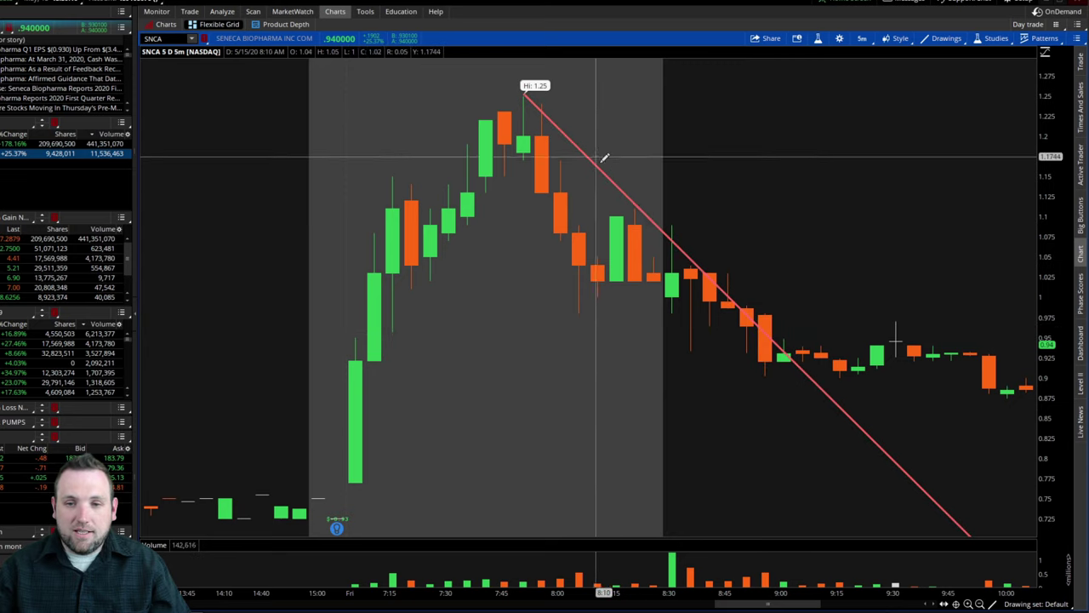
pyautogui.rightClick(647, 202)
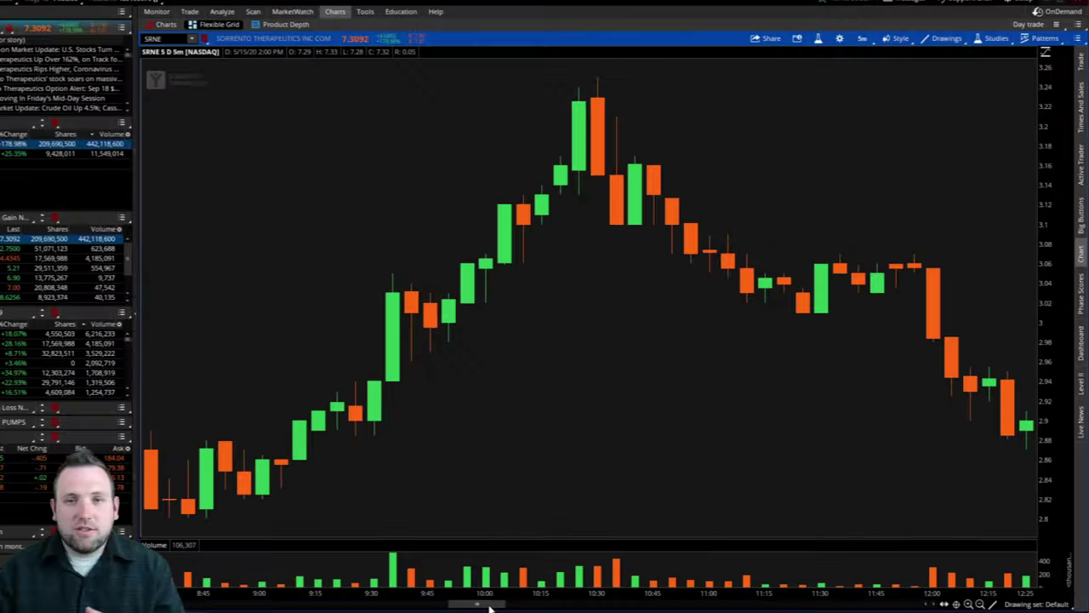